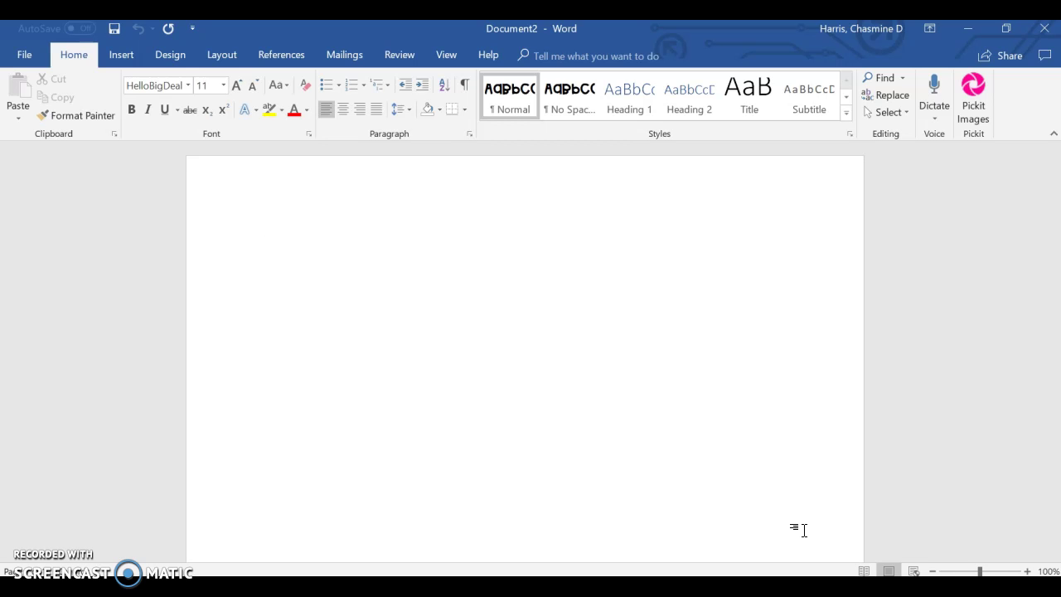
# - Write "This is a test :)" in the blank document and save it to the Fulton County Schools OneDrive as "test"
pyautogui.write('This is a te')
pyautogui.write('st :)')
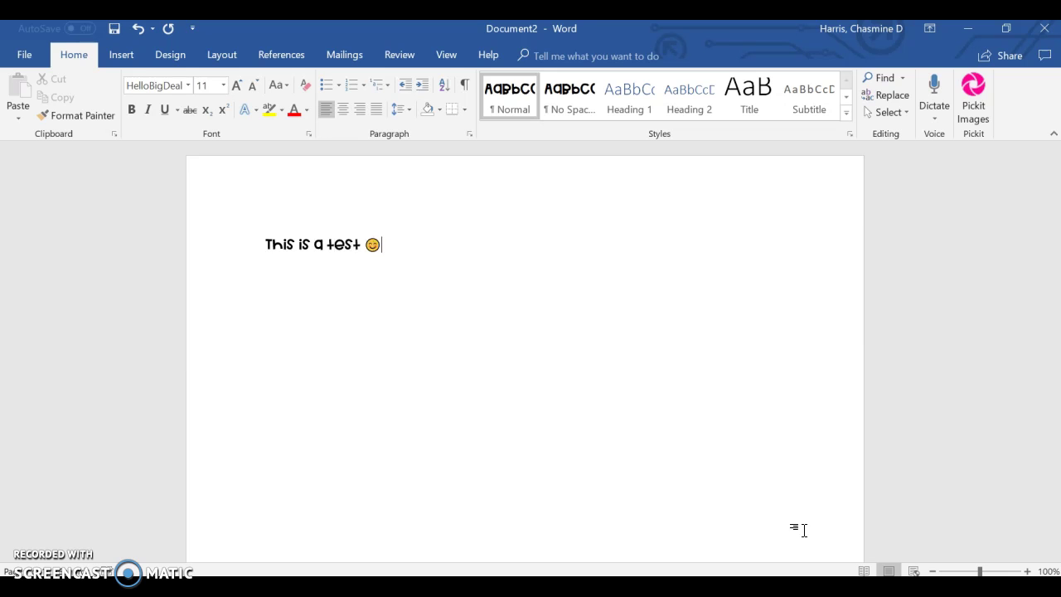
pyautogui.click(25, 58)
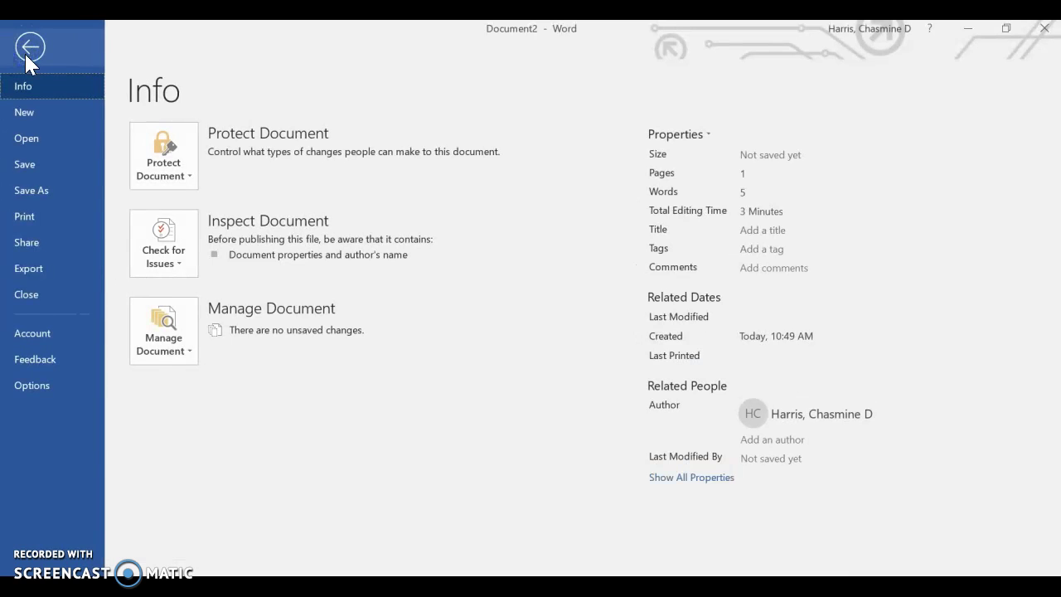
pyautogui.click(35, 190)
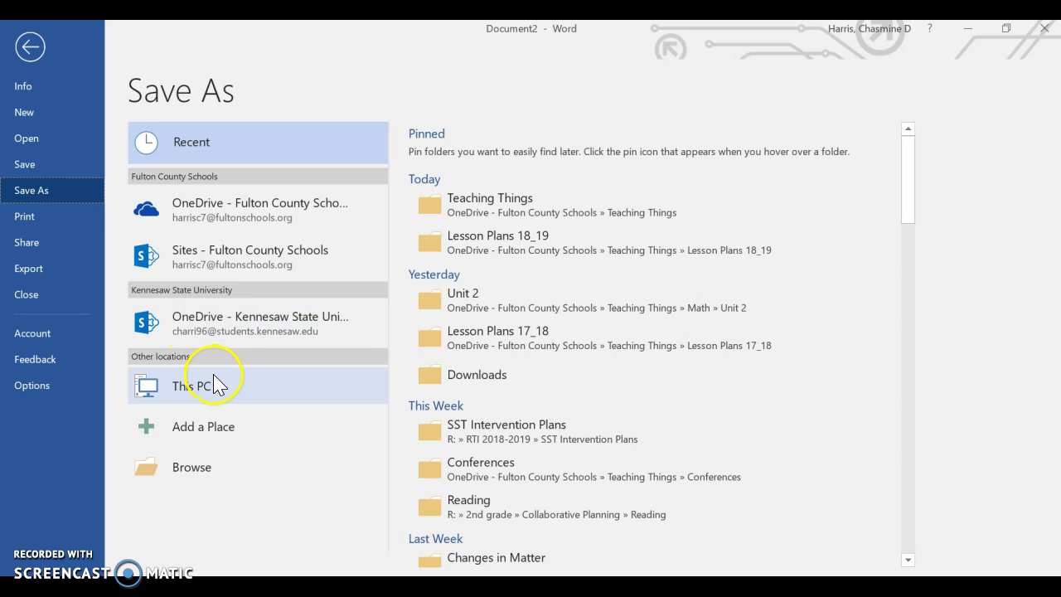
pyautogui.click(205, 231)
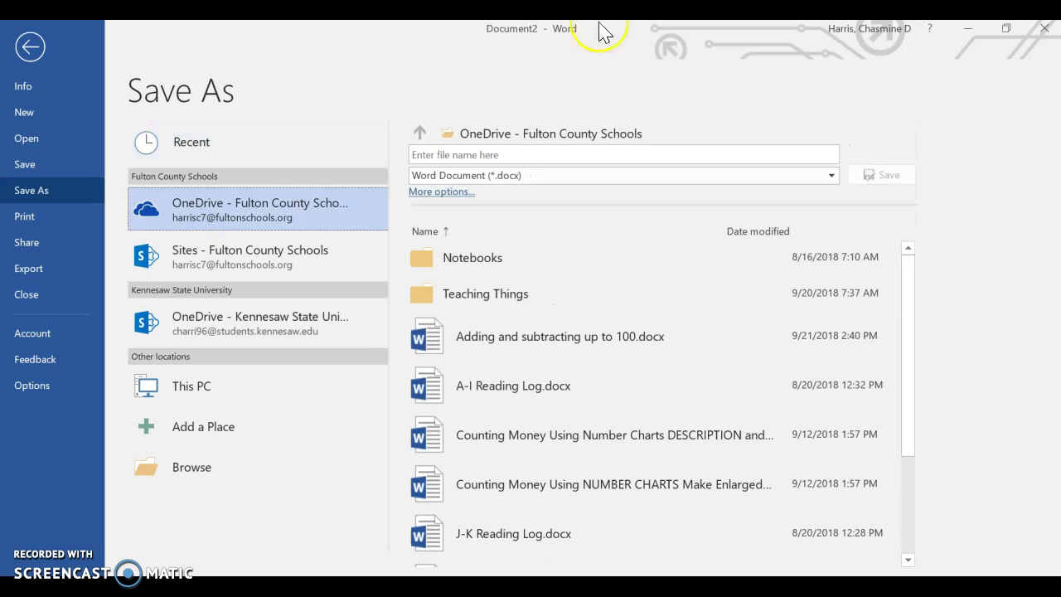
pyautogui.click(478, 150)
pyautogui.write('test')
pyautogui.press('Return')
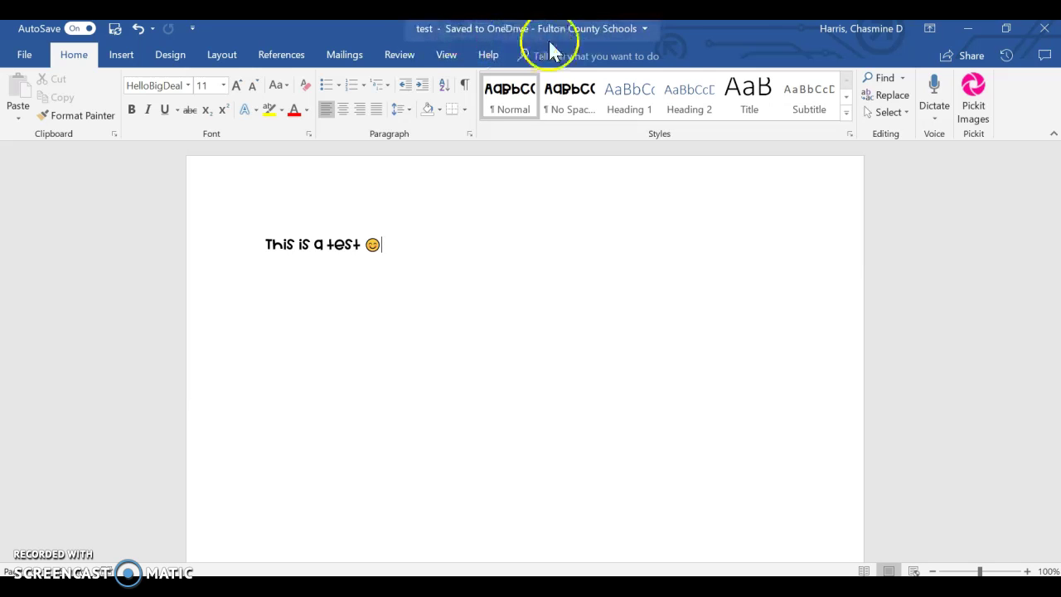
# - Check the document's name and OneDrive location details, and save the document again
pyautogui.click(617, 50)
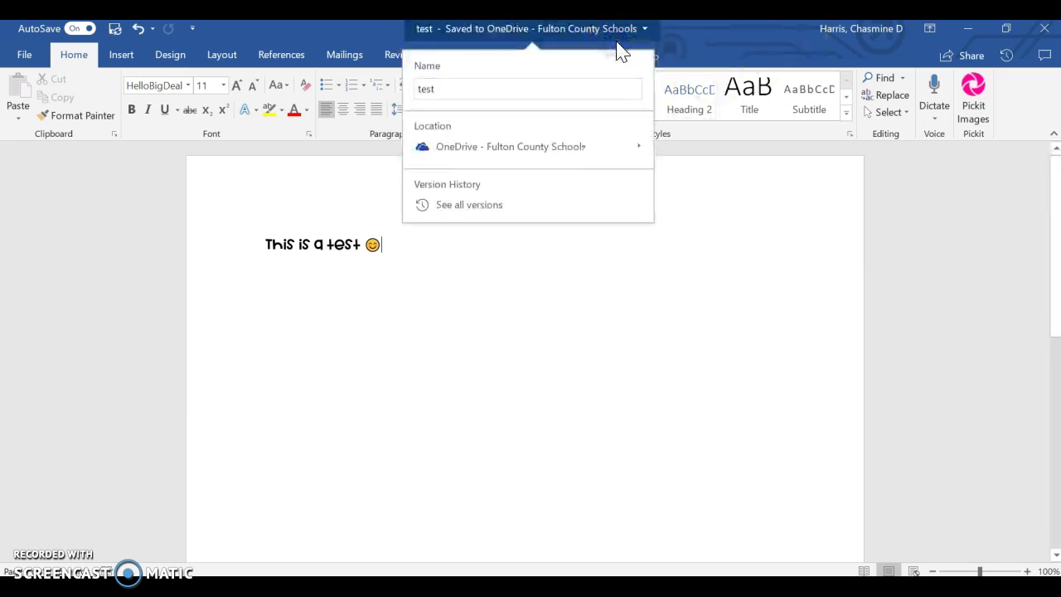
pyautogui.click(678, 48)
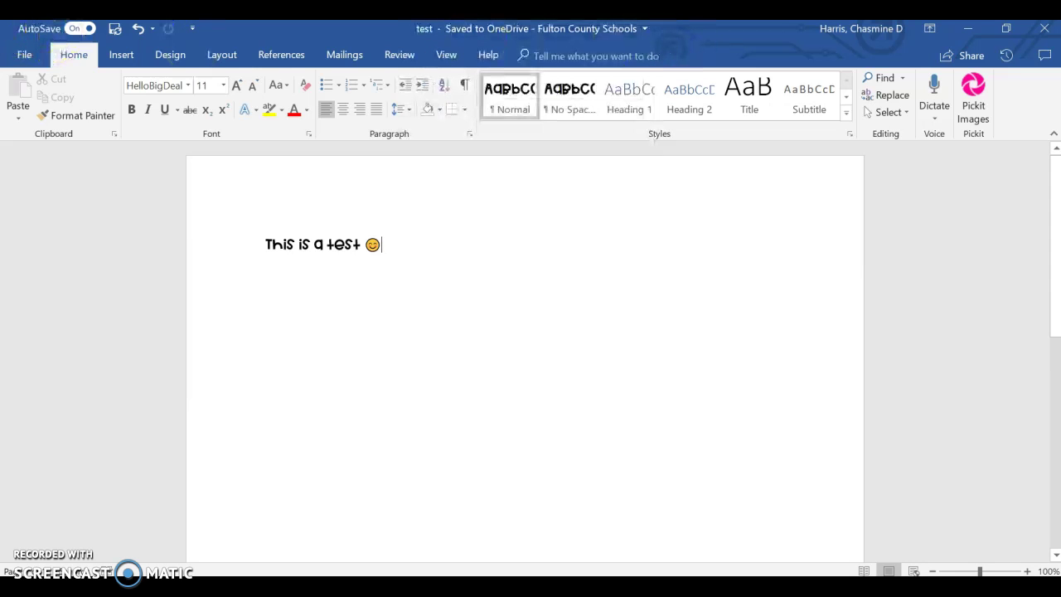
pyautogui.click(84, 37)
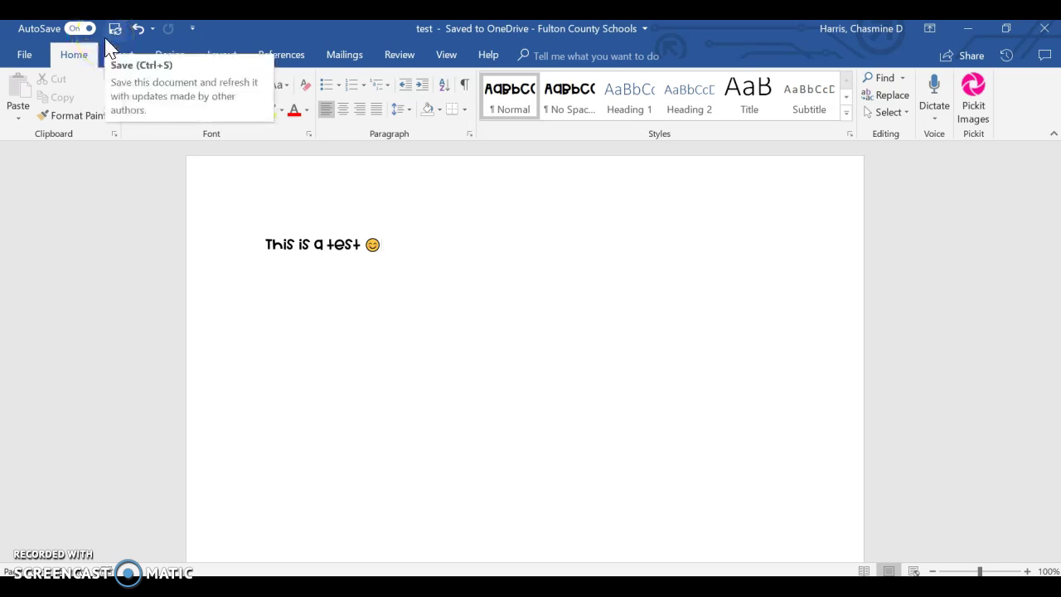
pyautogui.click(120, 30)
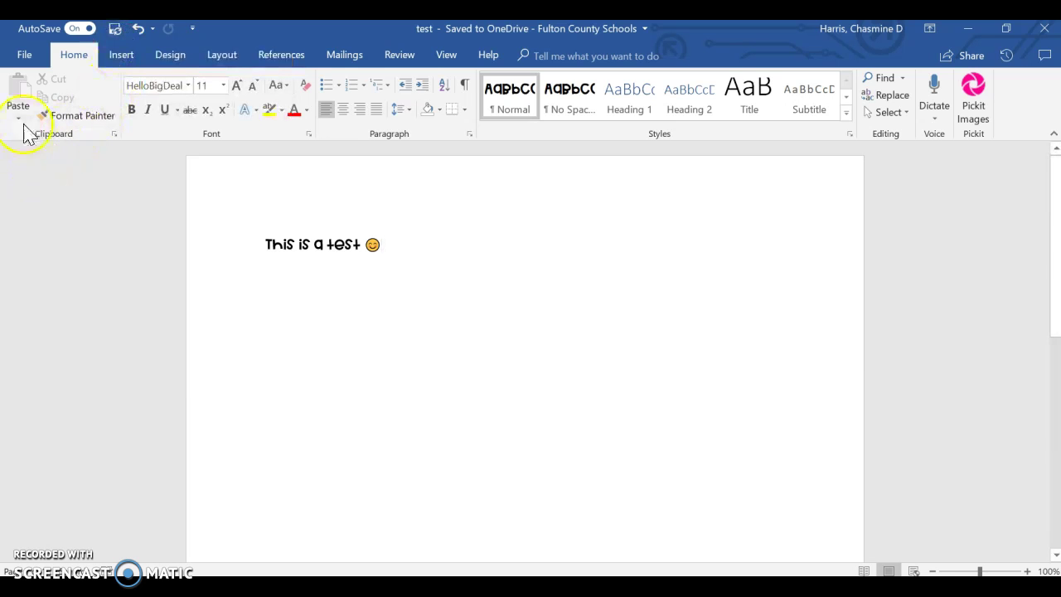
# - Share the document's link through a new Outlook message and close the message without sending it
pyautogui.click(20, 56)
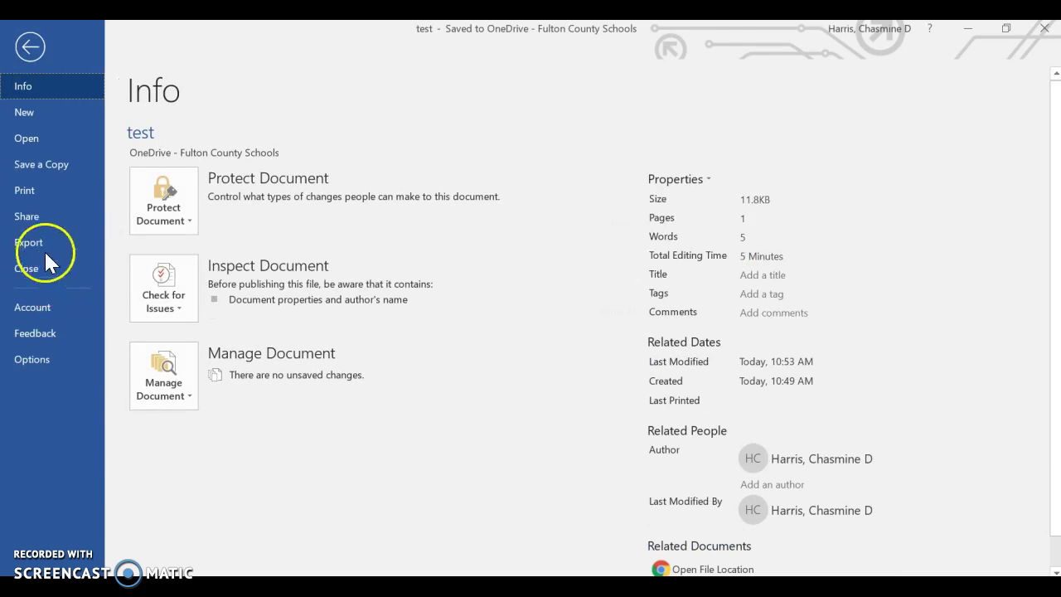
pyautogui.click(38, 221)
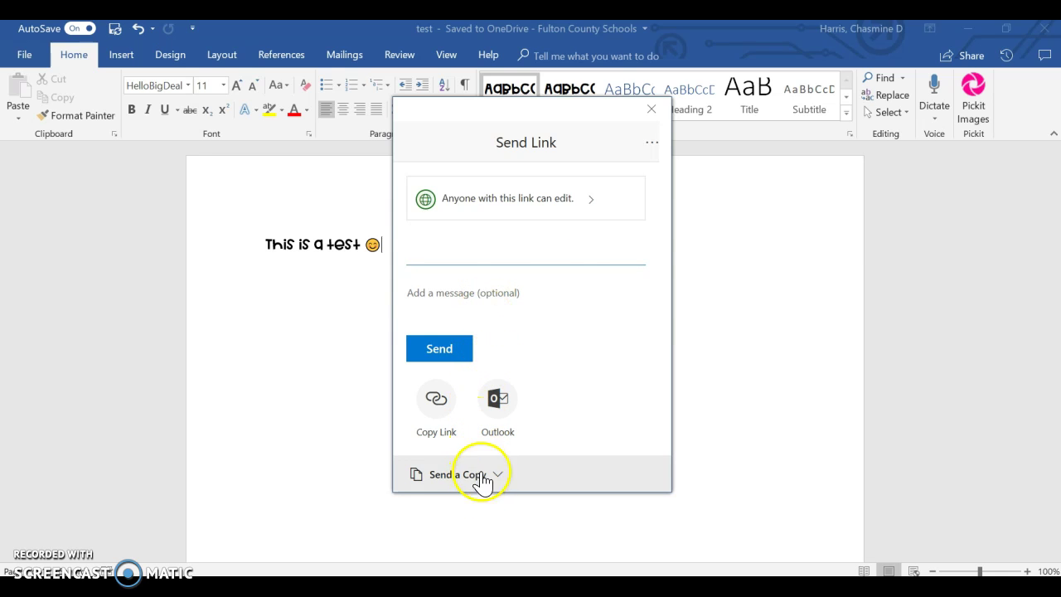
pyautogui.click(491, 405)
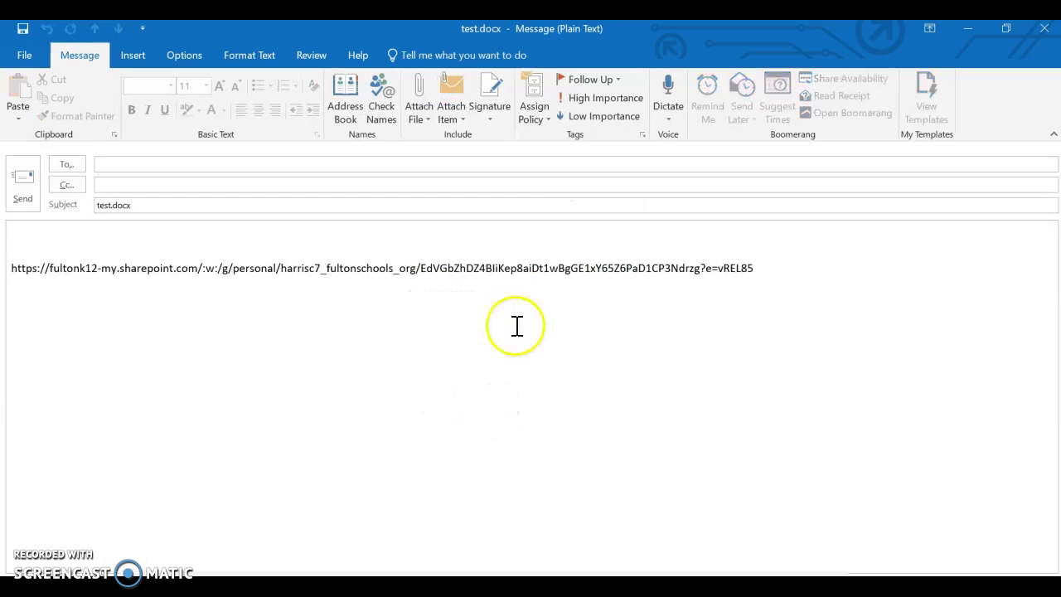
pyautogui.click(1044, 28)
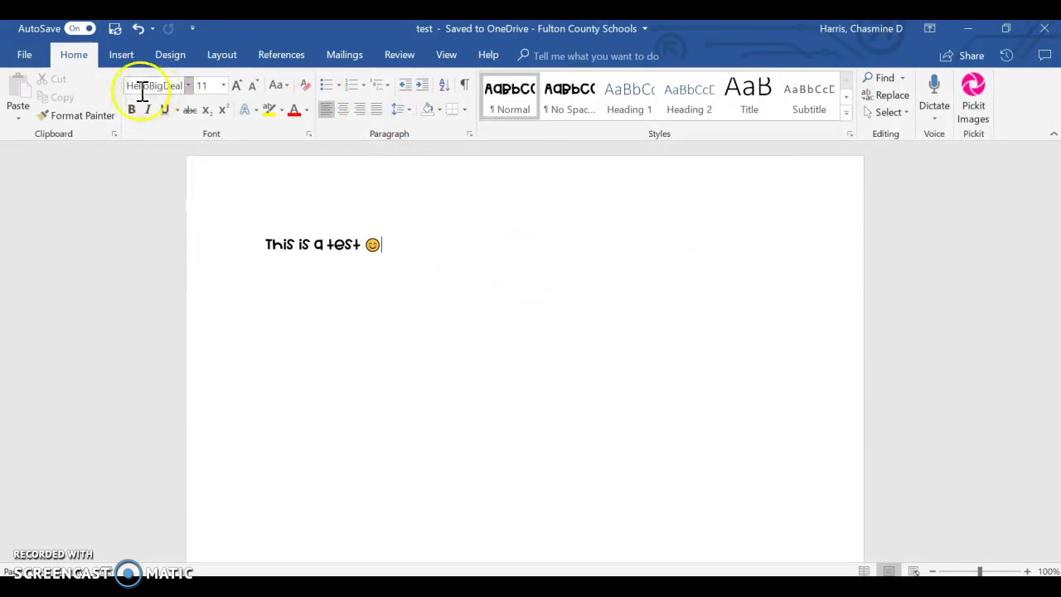
# - E-mail a copy of the document as a Word Document attachment, choosing a colleague as the recipient
pyautogui.click(24, 54)
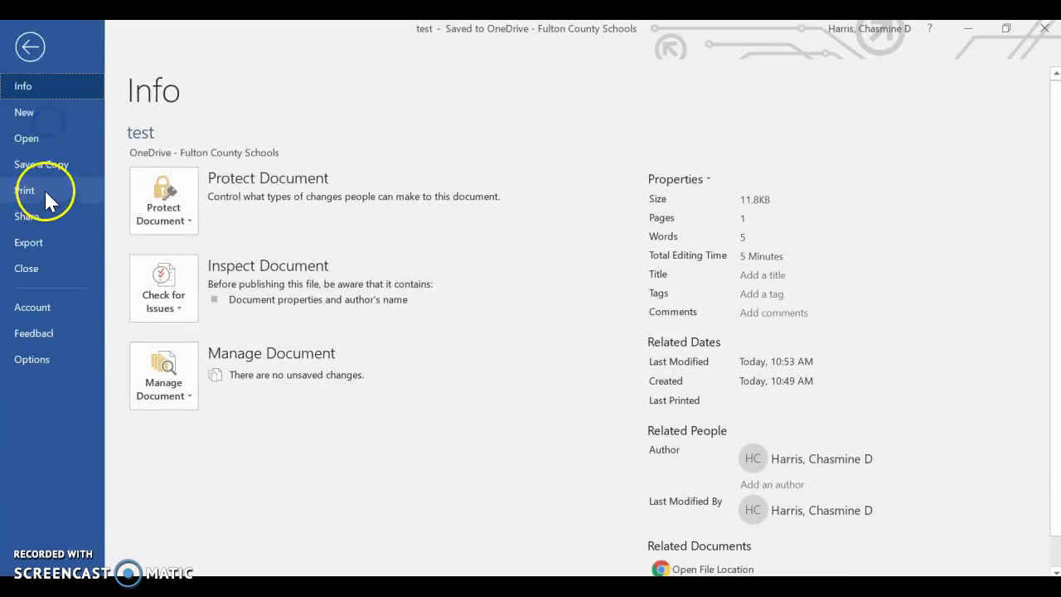
pyautogui.click(40, 212)
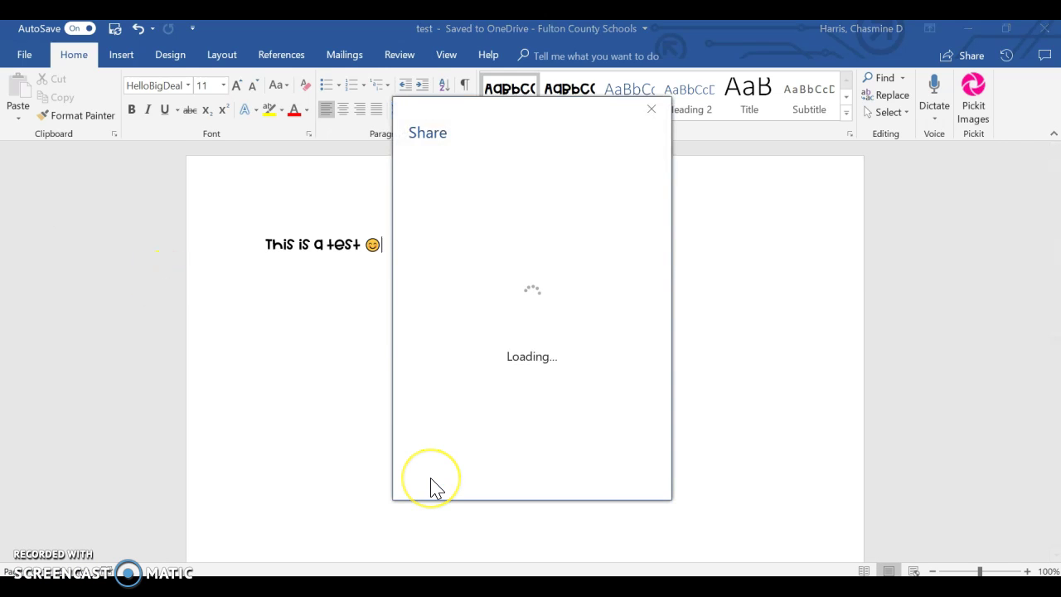
pyautogui.click(431, 478)
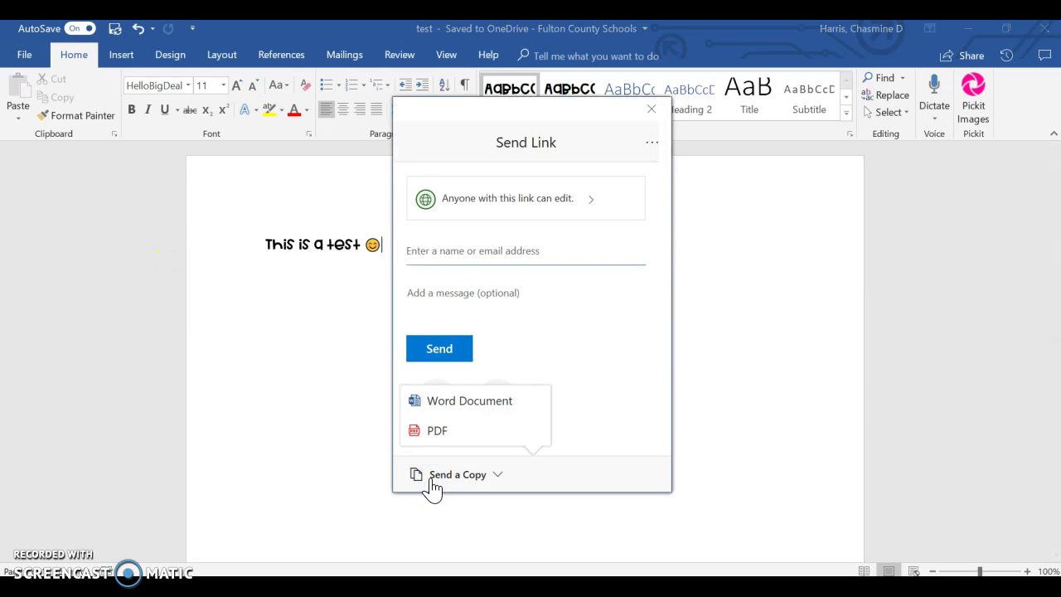
pyautogui.click(479, 406)
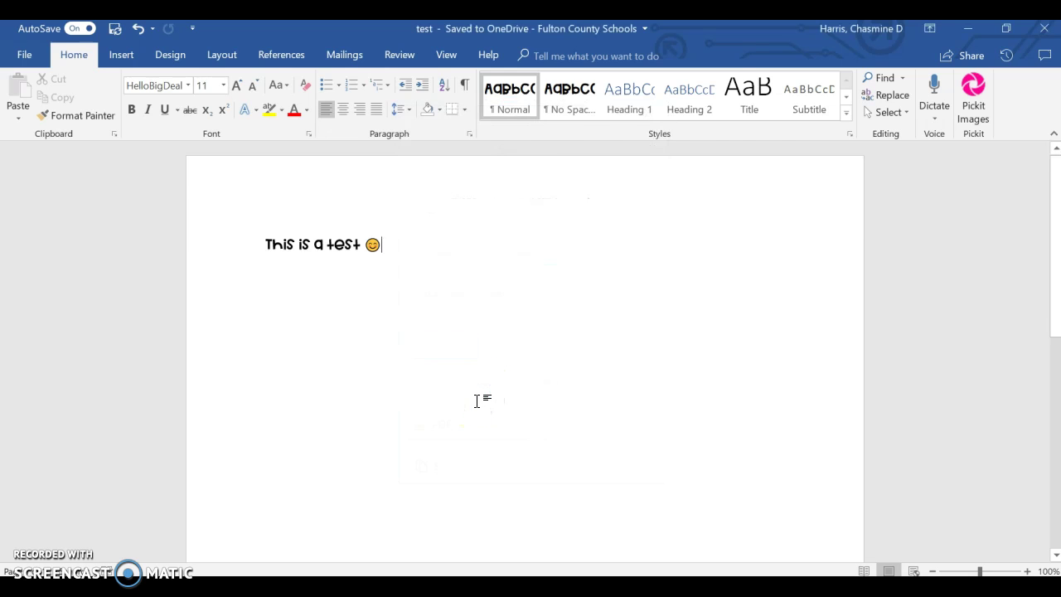
pyautogui.write('strg')
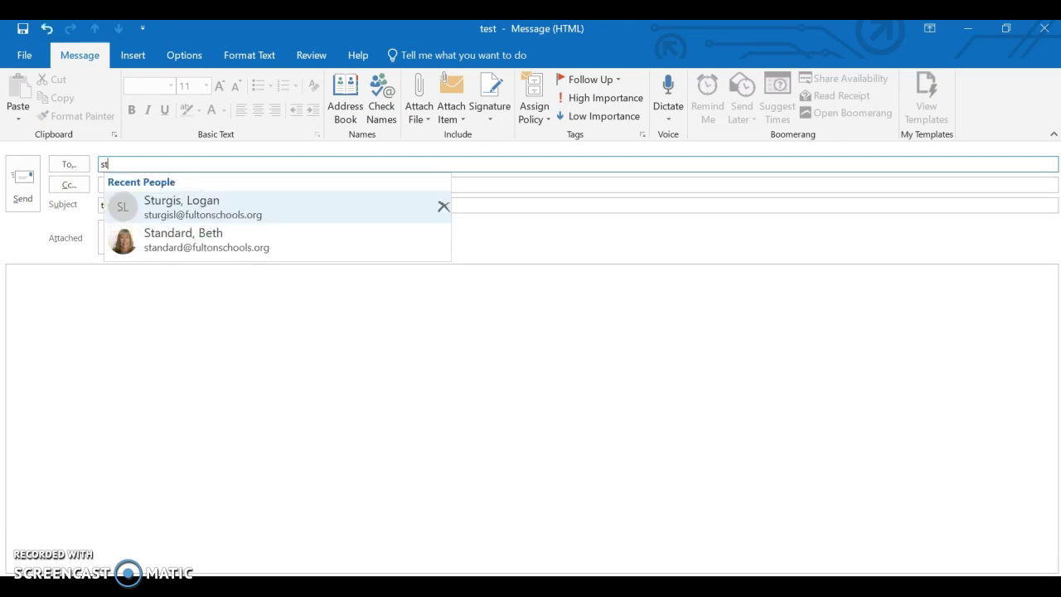
pyautogui.press('BackSpace')
pyautogui.press('BackSpace')
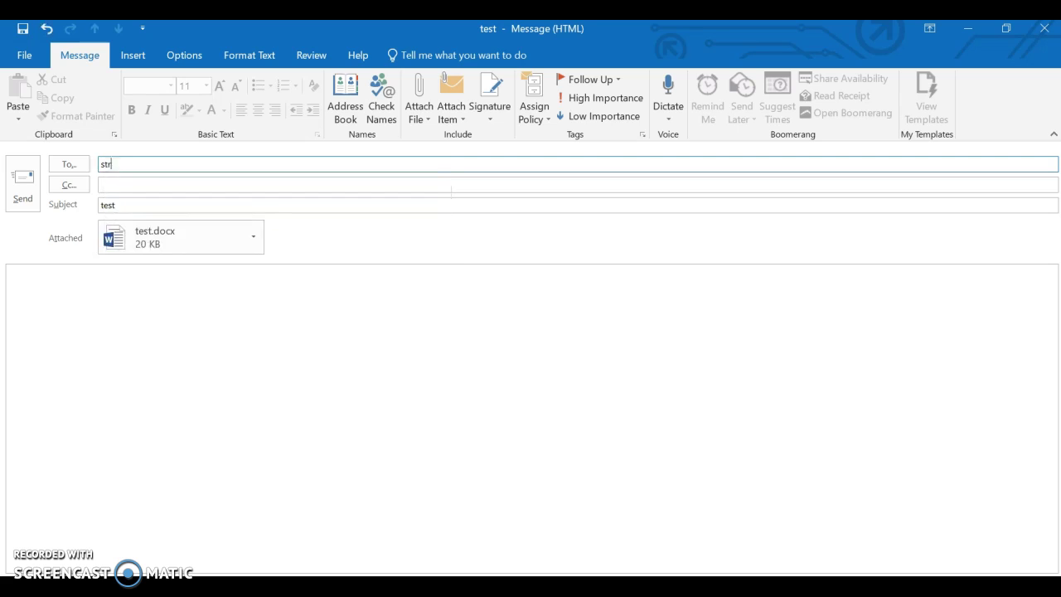
pyautogui.write('ur')
pyautogui.press('Return')
pyautogui.click(22, 207)
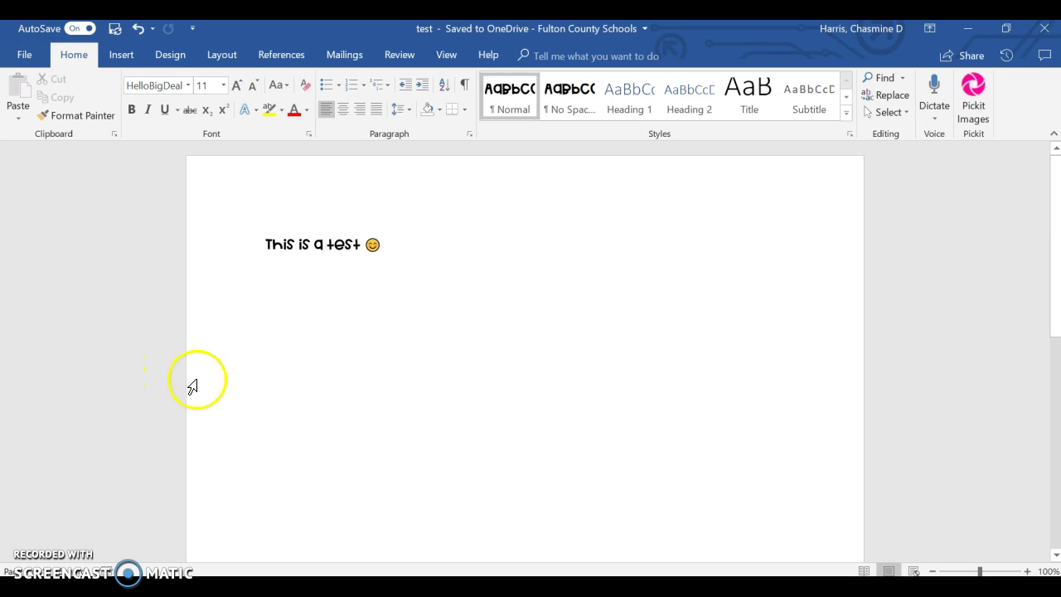
# - Switch to the blank Word Online document in Chrome and write "The is a new" in it
pyautogui.hotkey('alt', 'Tab')
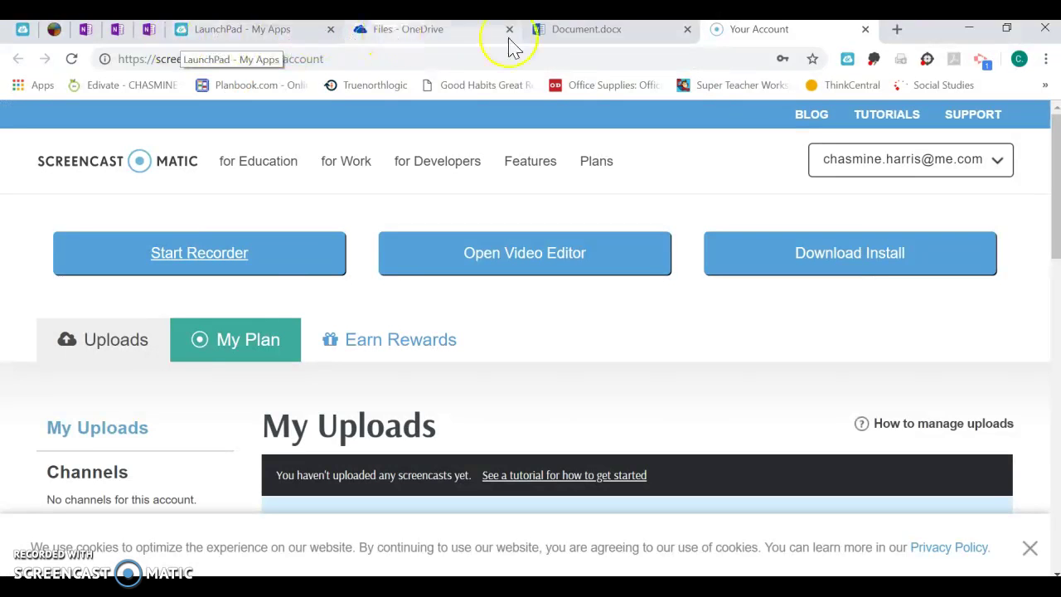
pyautogui.click(609, 37)
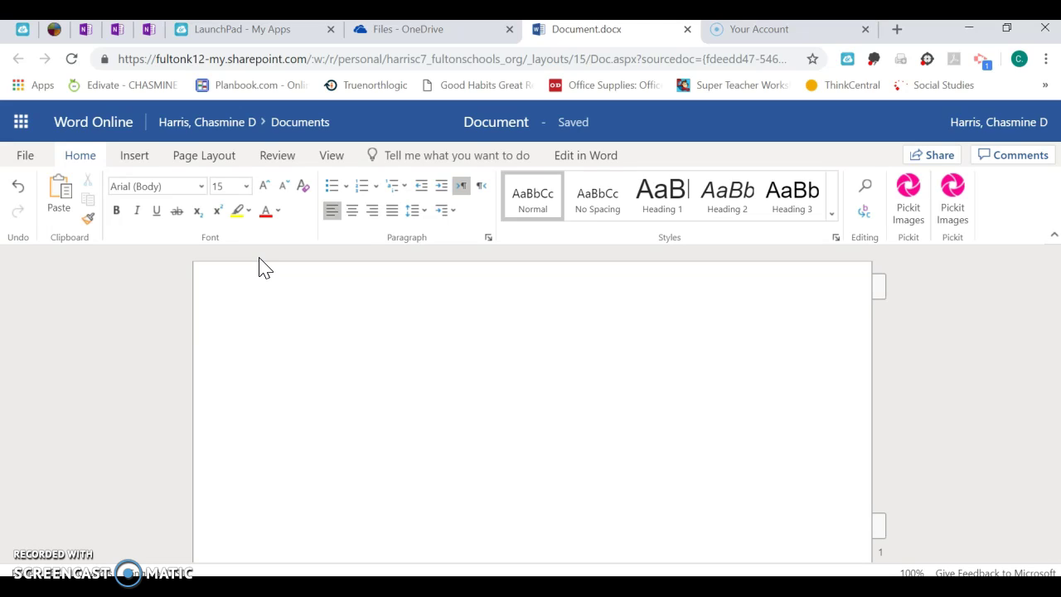
pyautogui.write('The is a t')
pyautogui.press('BackSpace')
pyautogui.write('new')
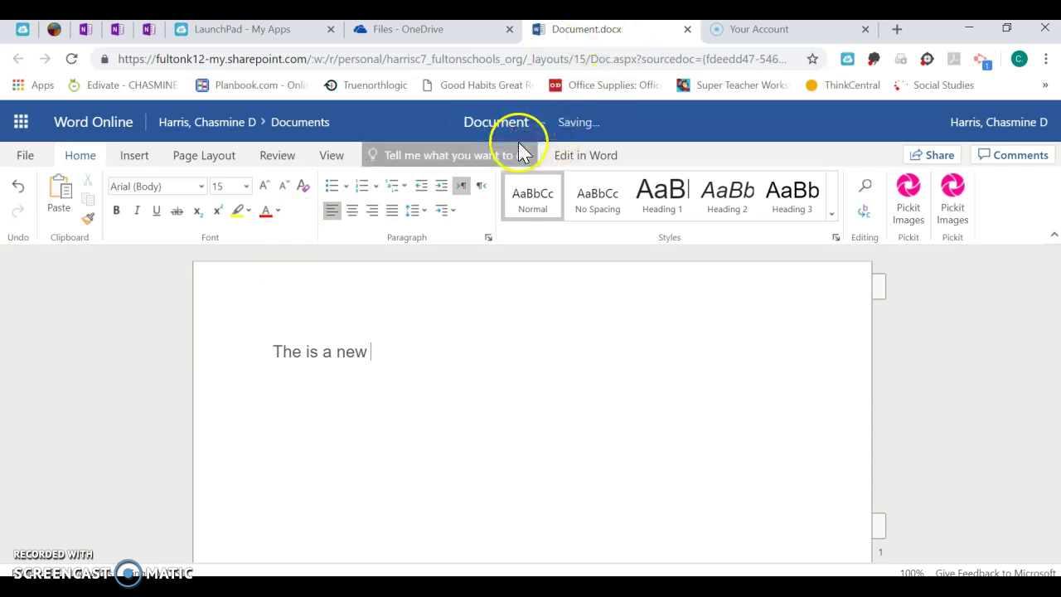
# - Rename the online document as "New Test"
pyautogui.click(501, 122)
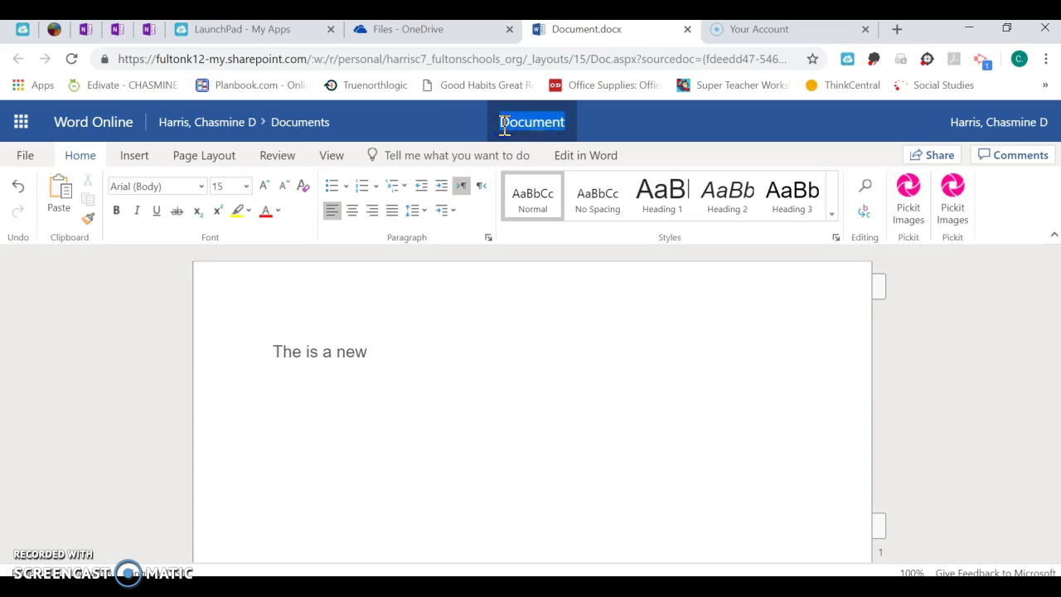
pyautogui.write('e')
pyautogui.press('BackSpace')
pyautogui.write('New Test')
pyautogui.click(545, 492)
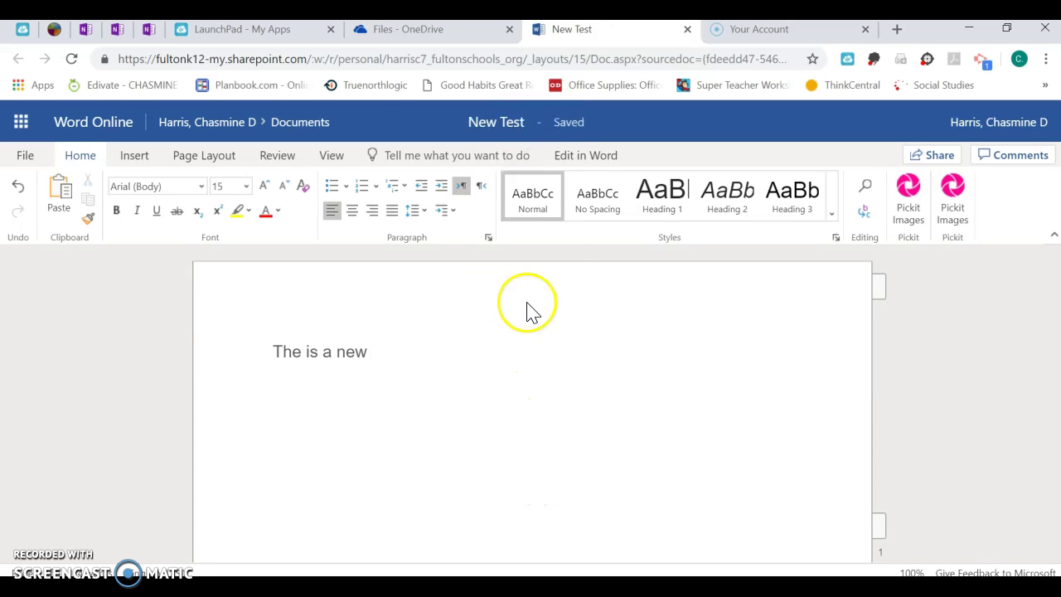
# - Open the Share with People options for the online document
pyautogui.click(27, 149)
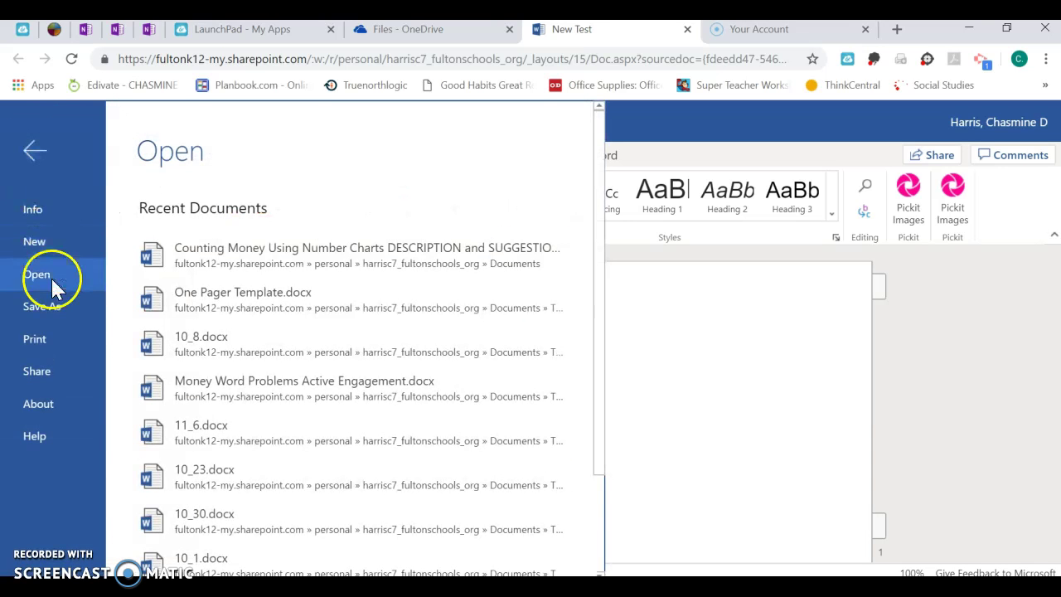
pyautogui.click(50, 370)
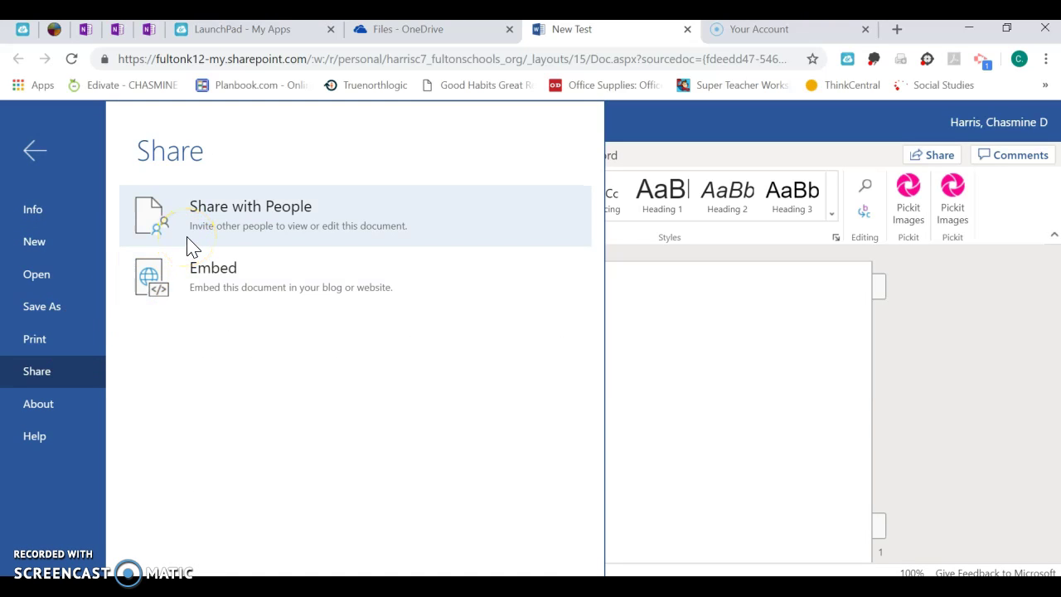
pyautogui.click(232, 222)
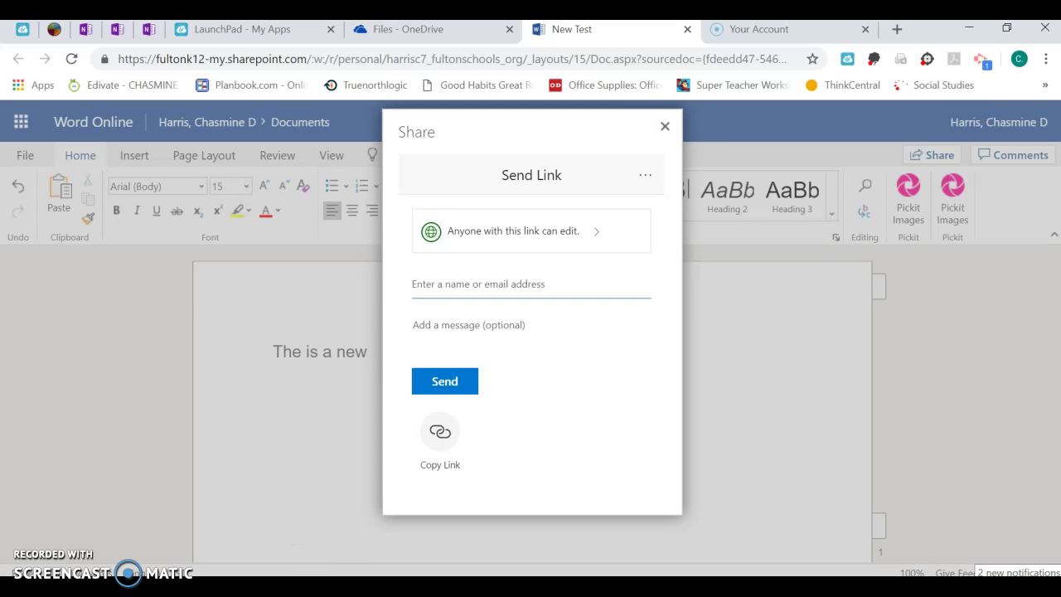
# - Leave the browser and show the desktop
pyautogui.press('super+d')
pyautogui.click(406, 534)
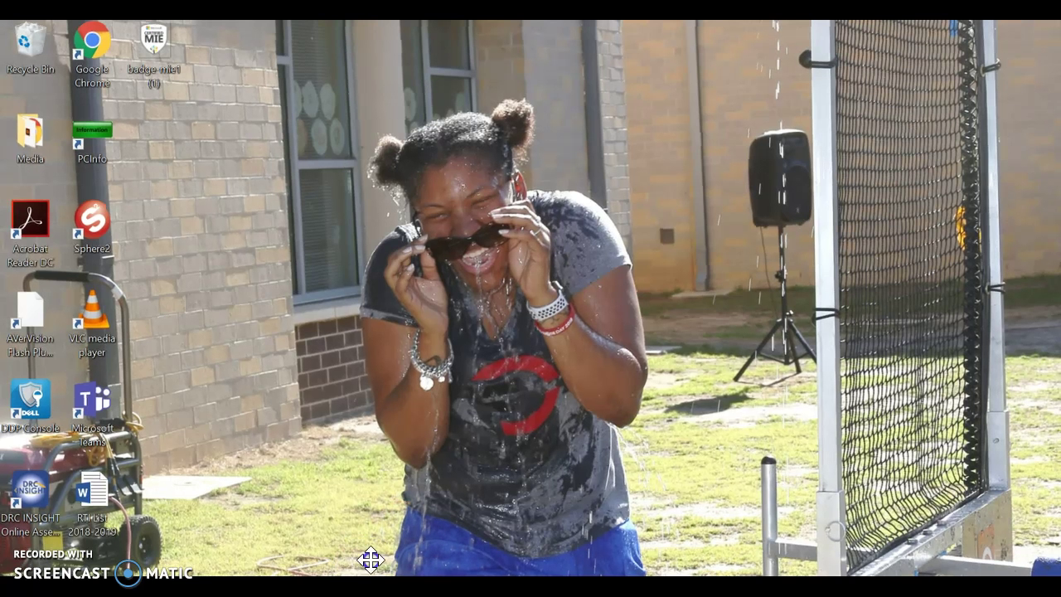